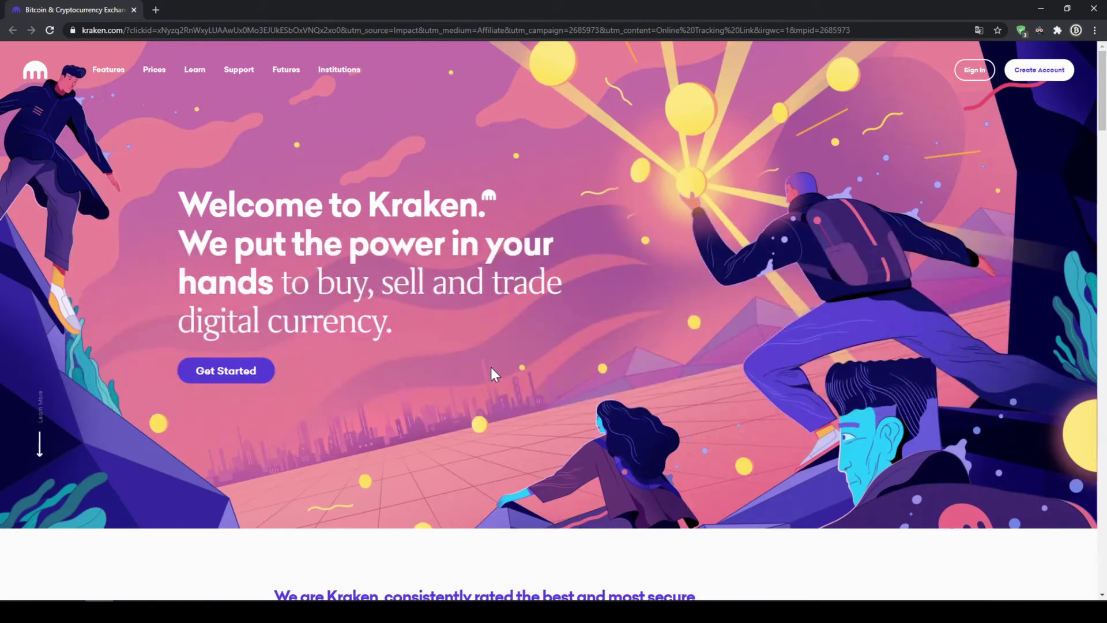
- Open Kraken's sign-up form and enter the e-mail address, username and account password
left_click(254, 371)
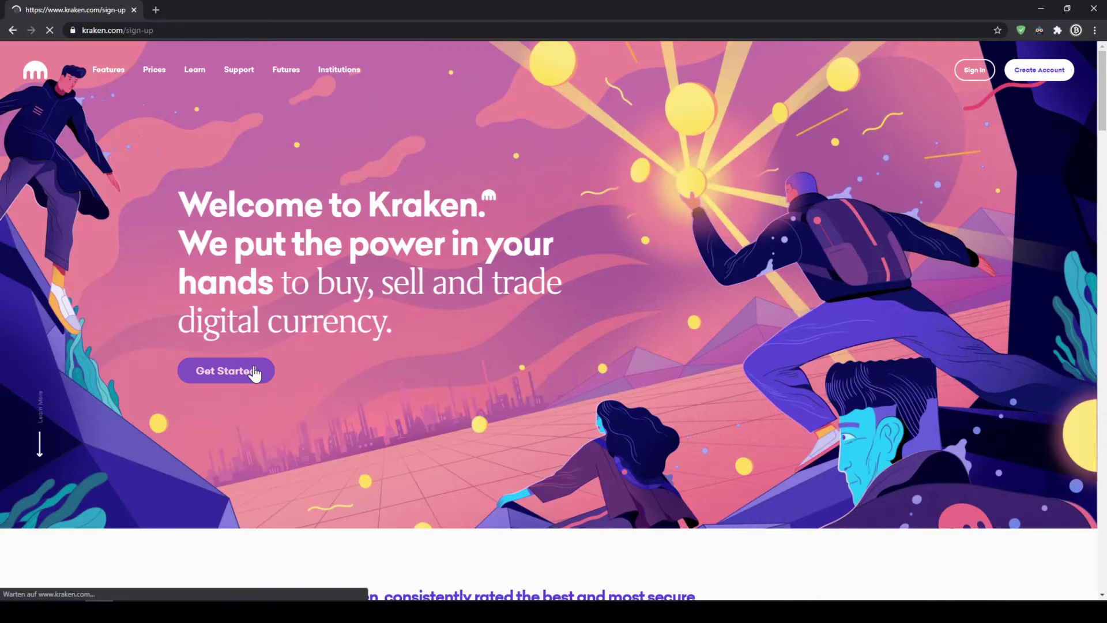
type("email")
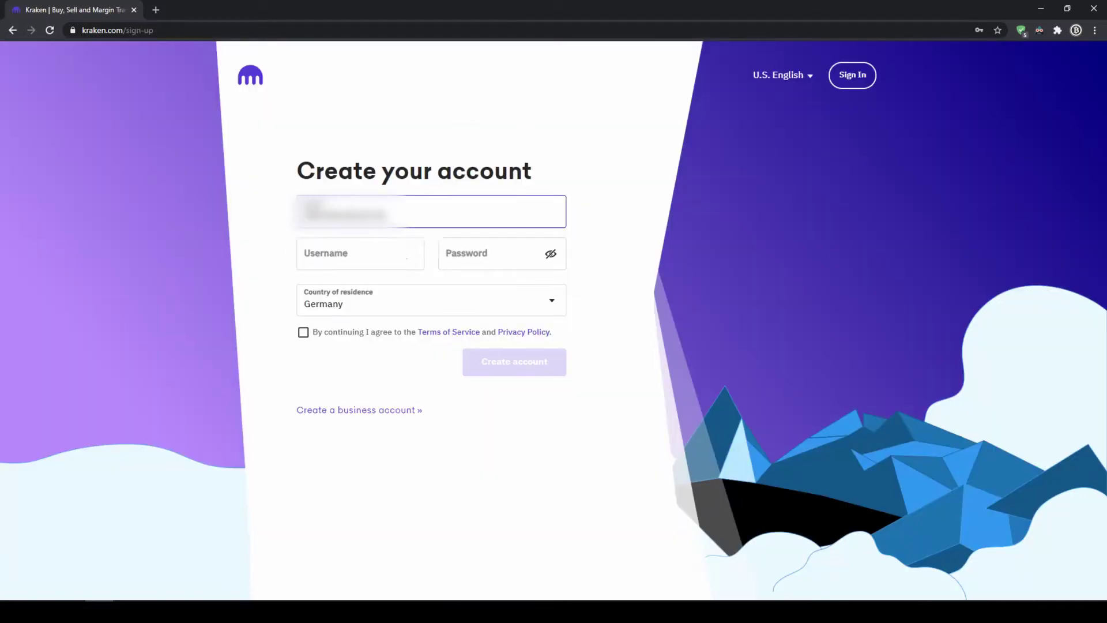
key("Tab")
key("Tab")
type("•••••••••••")
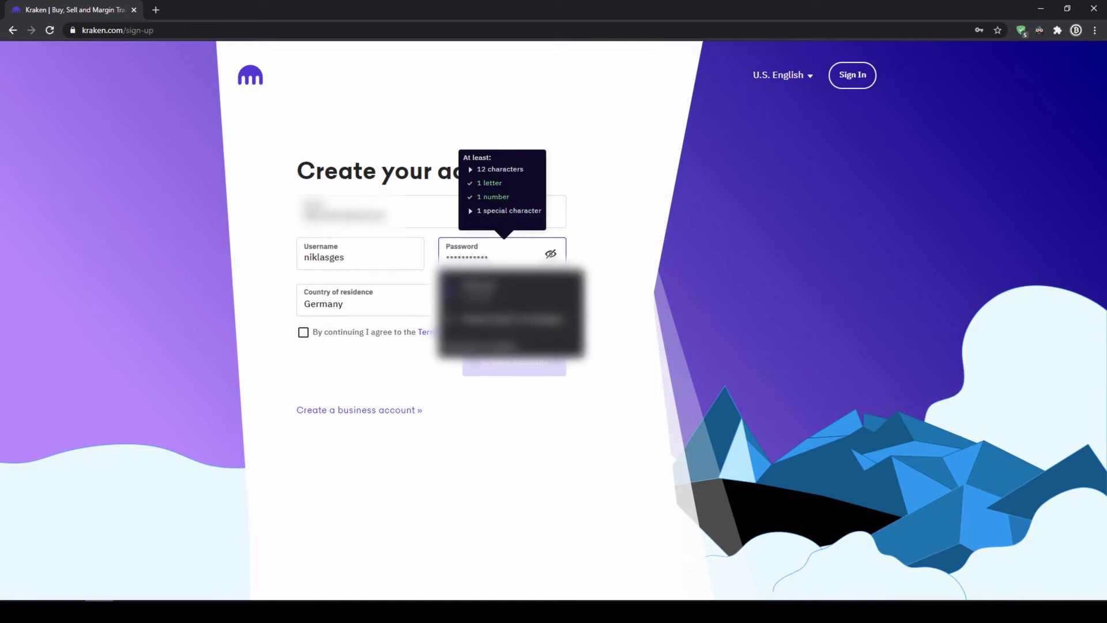
type("•")
- Set residence to United States, California, accept the terms, and create the account
left_click(534, 312)
type("uni")
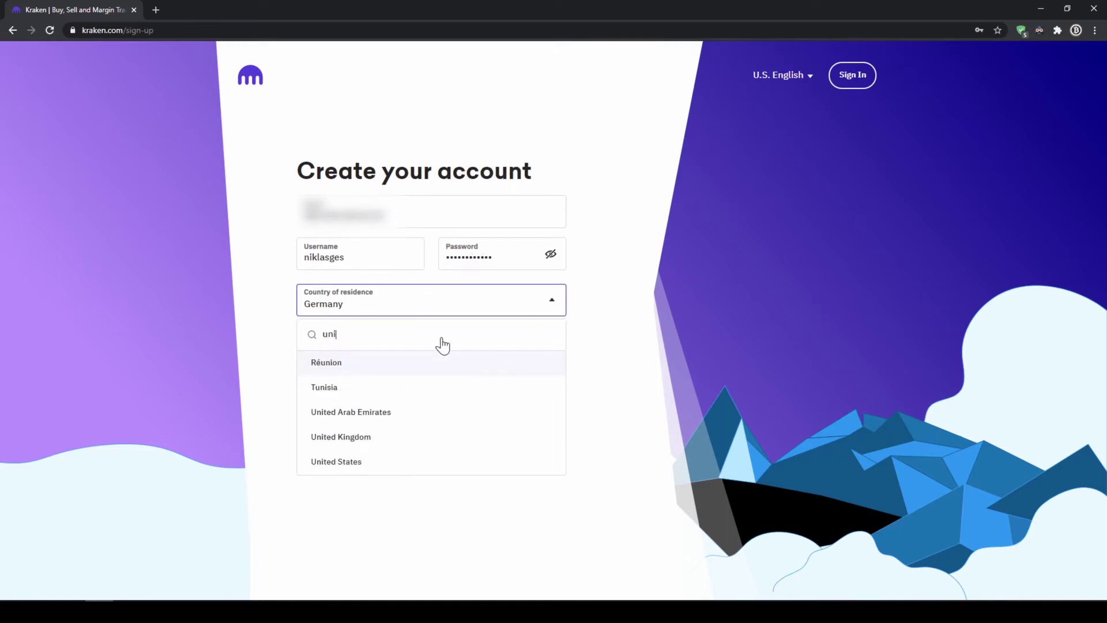
type("ted sta")
left_click(401, 372)
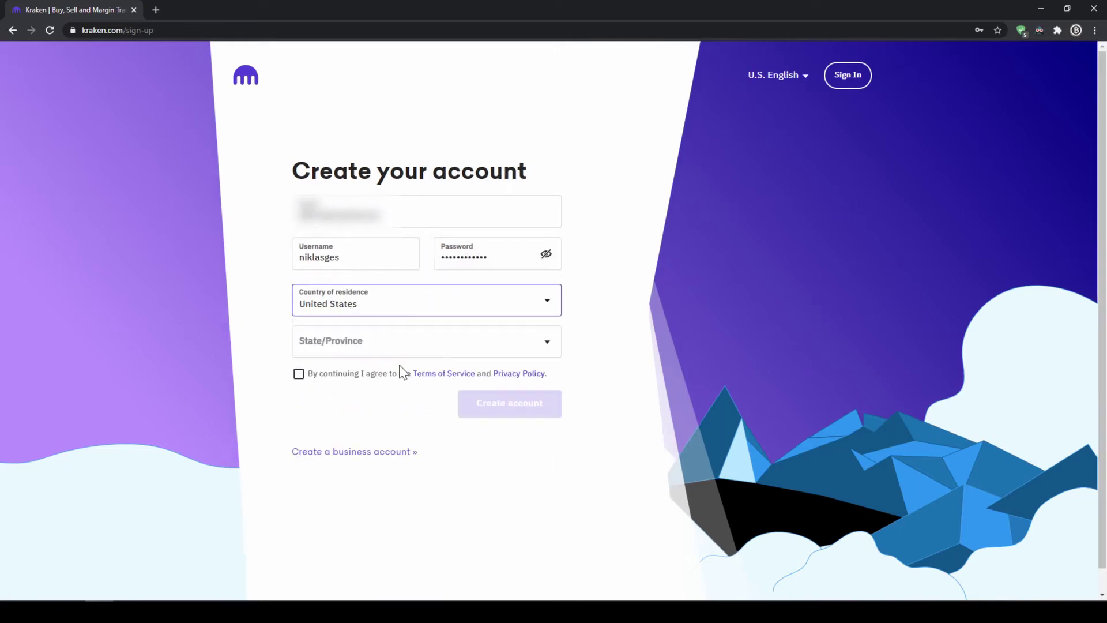
left_click(534, 346)
left_click(323, 501)
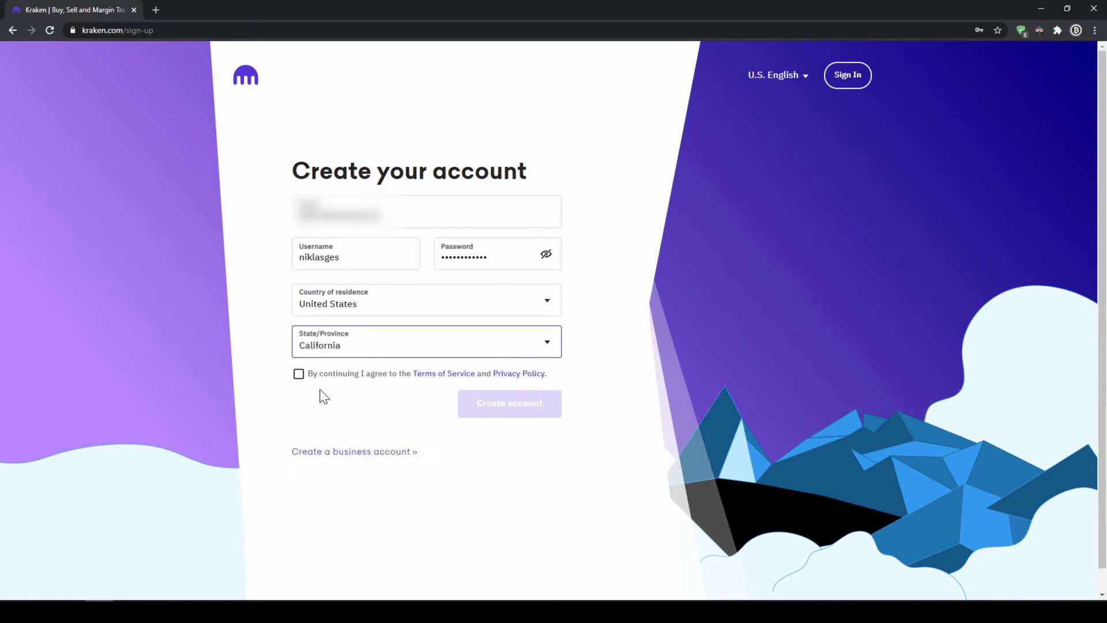
left_click(299, 374)
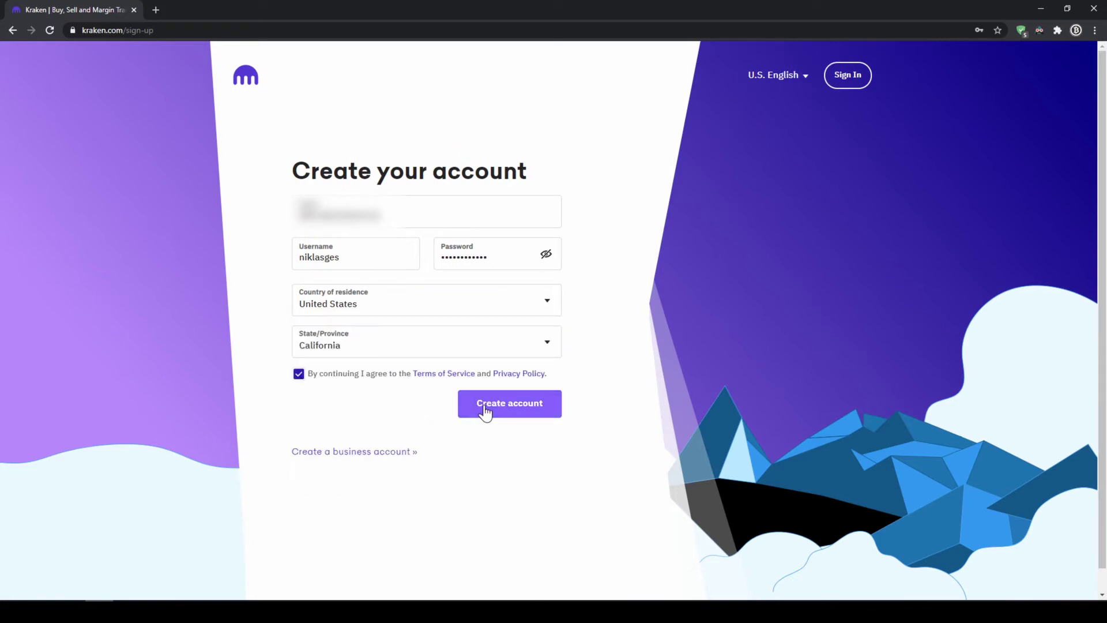
left_click(484, 411)
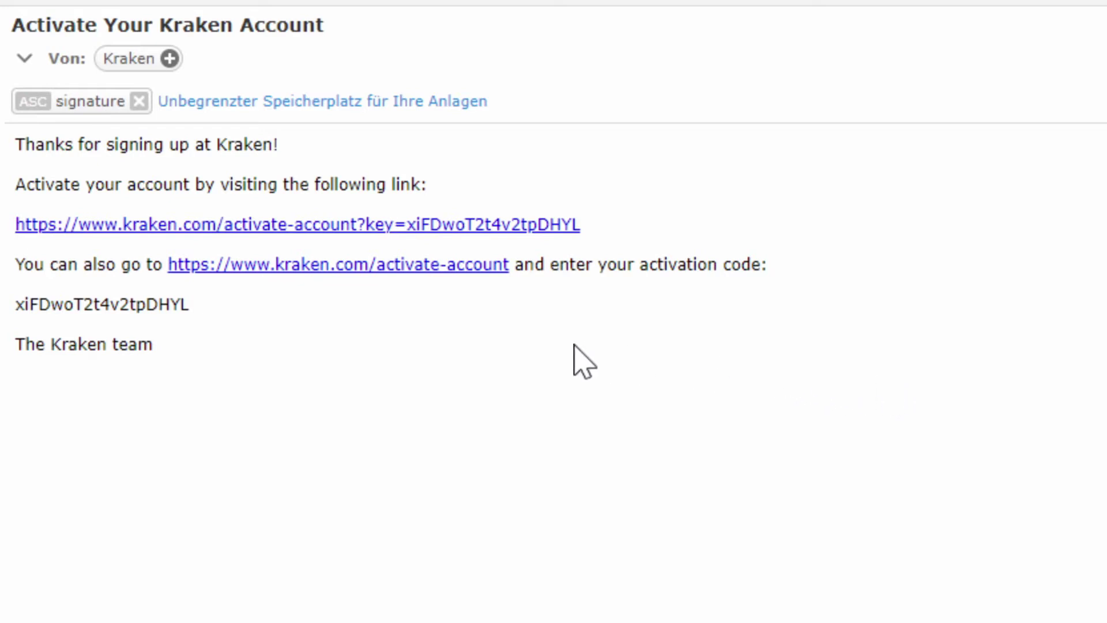
- Highlight the activation code and follow the link in the Activate Your Kraken Account e-mail
left_click_drag(50, 304, 184, 304)
left_click(174, 225)
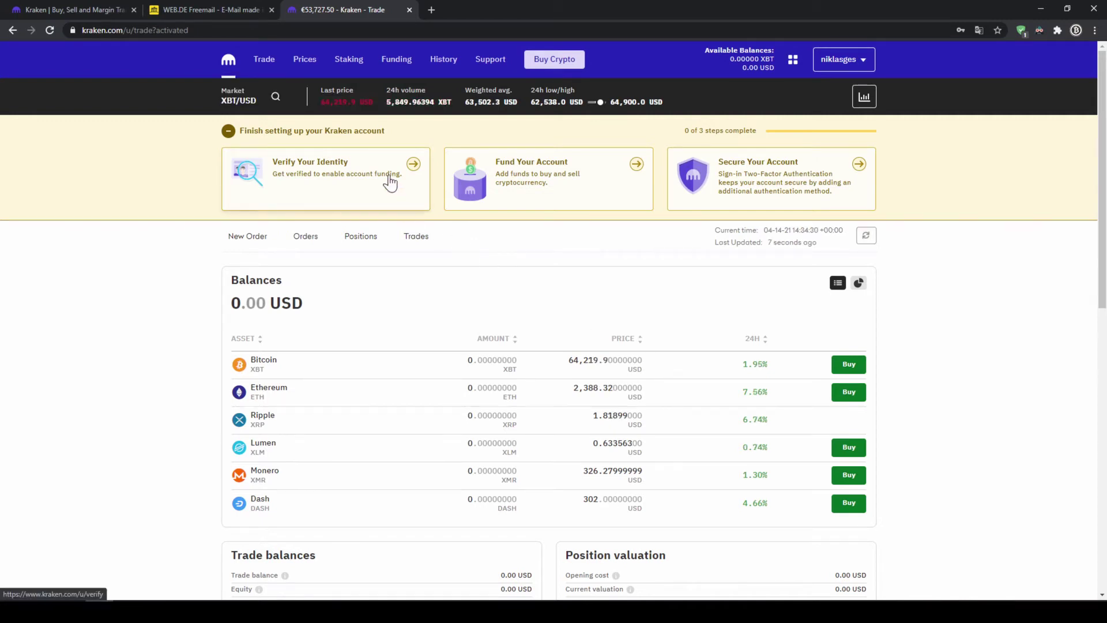
- Go to Get Verified from the account menu and start Intermediate verification
left_click(866, 60)
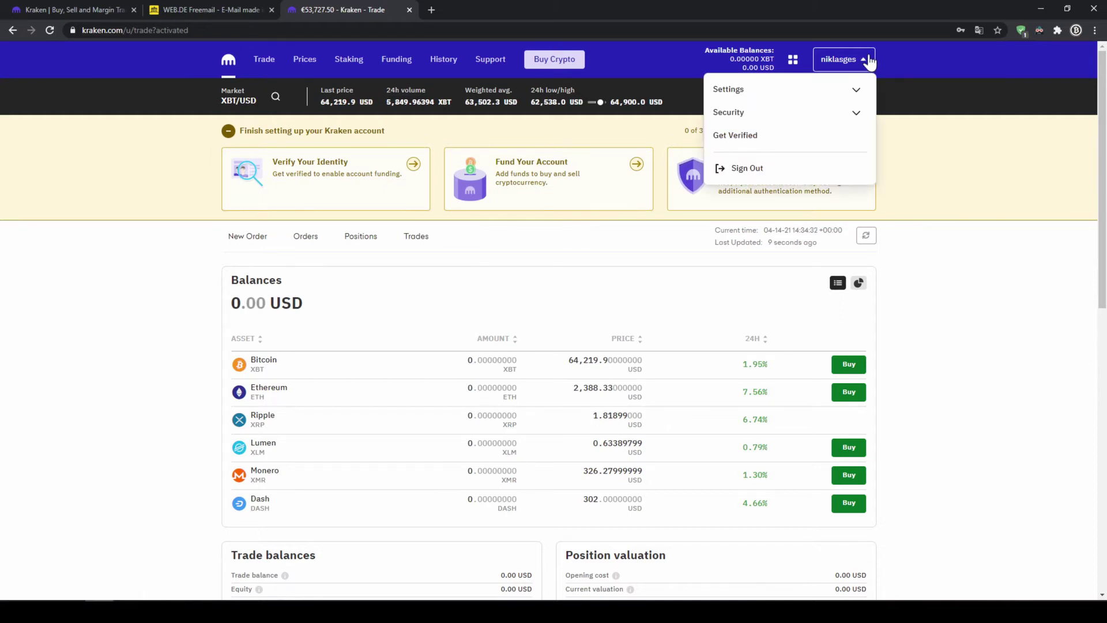
left_click(792, 141)
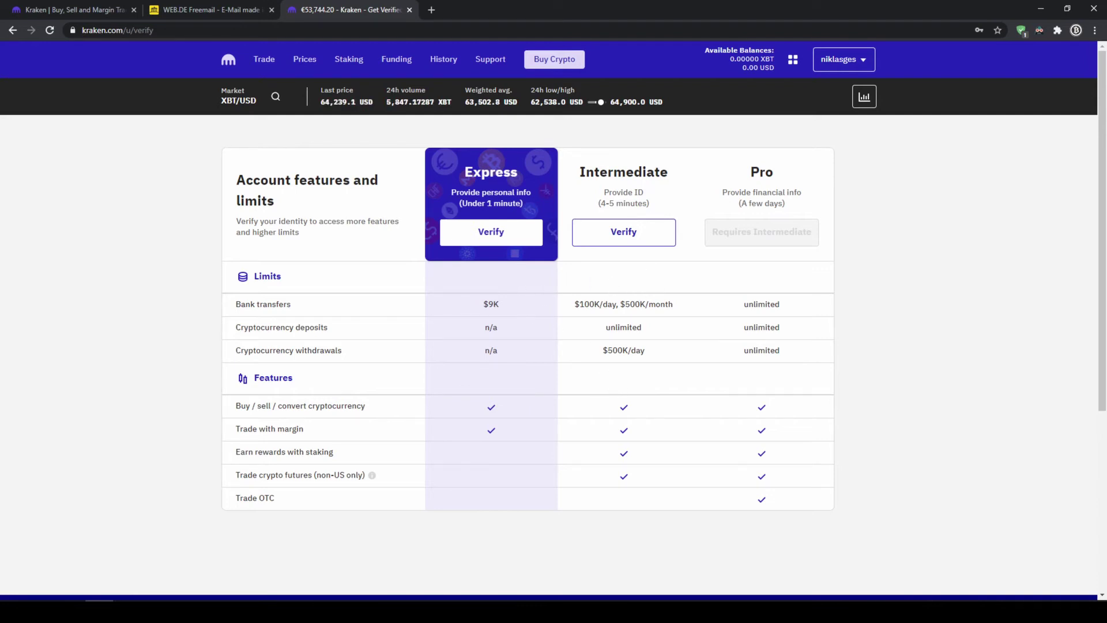
left_click(629, 242)
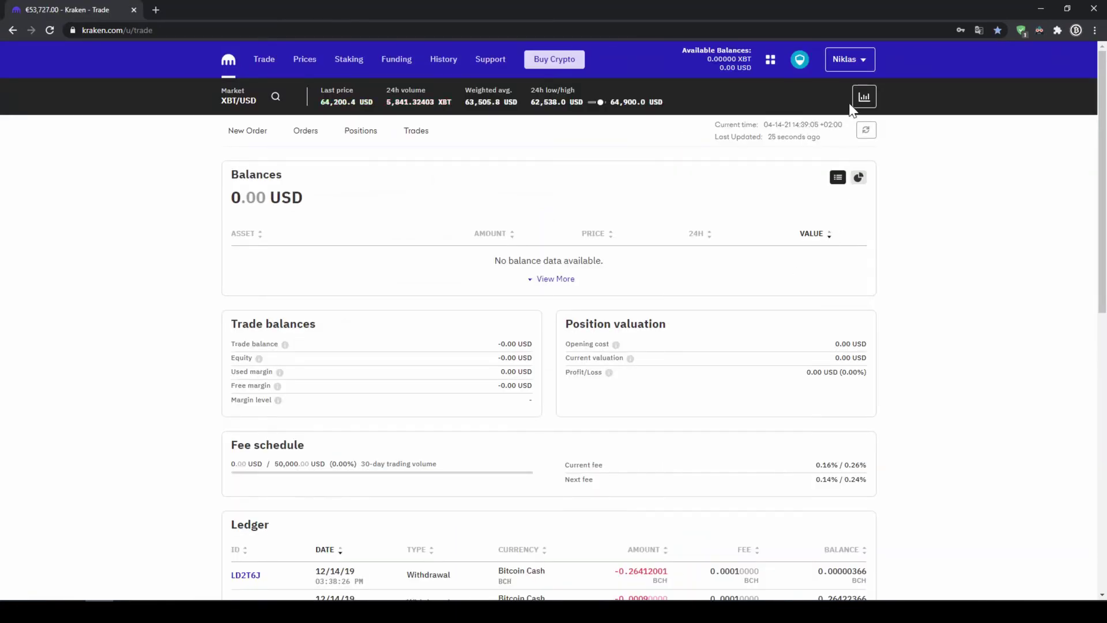
left_click(865, 60)
left_click(806, 137)
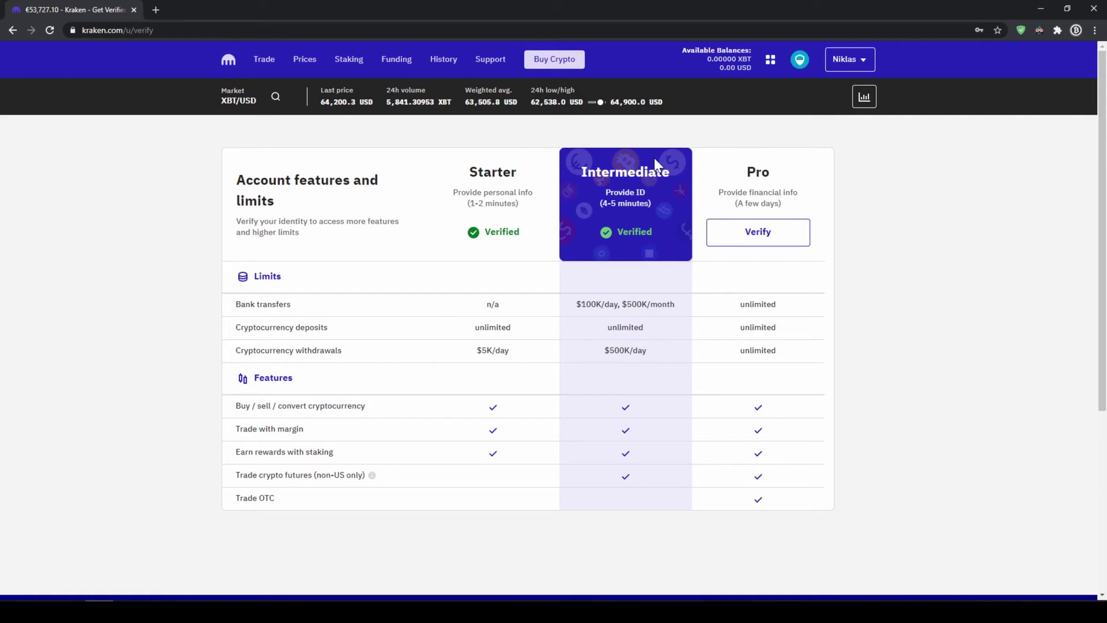
left_click_drag(581, 172, 651, 233)
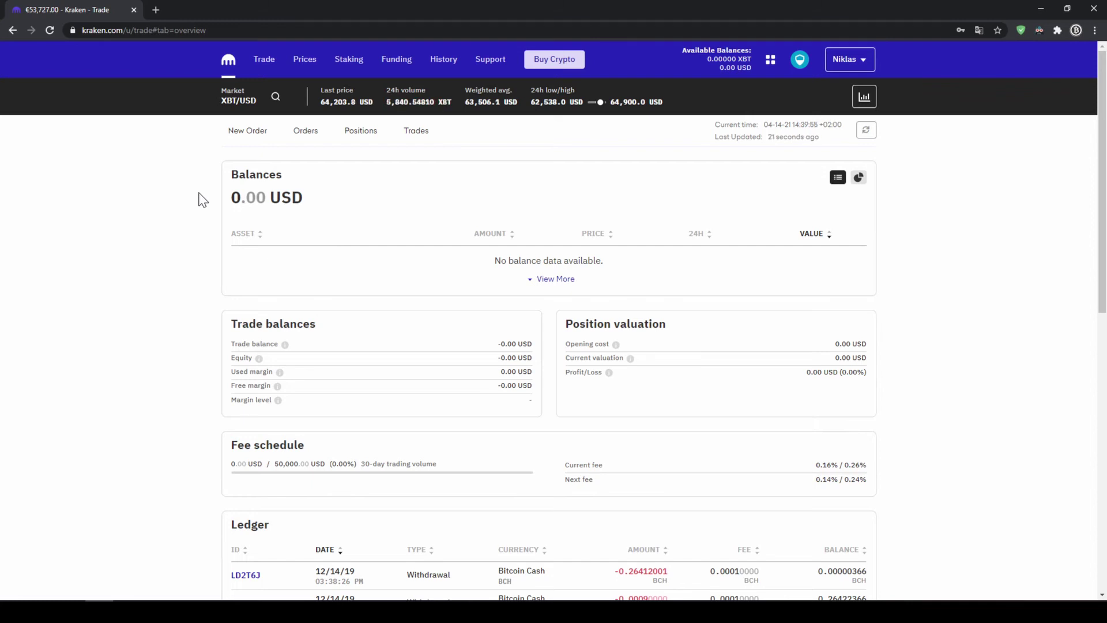
- Start a US Dollar deposit via Signature Bank (SWIFT) and highlight its reference code
left_click(396, 64)
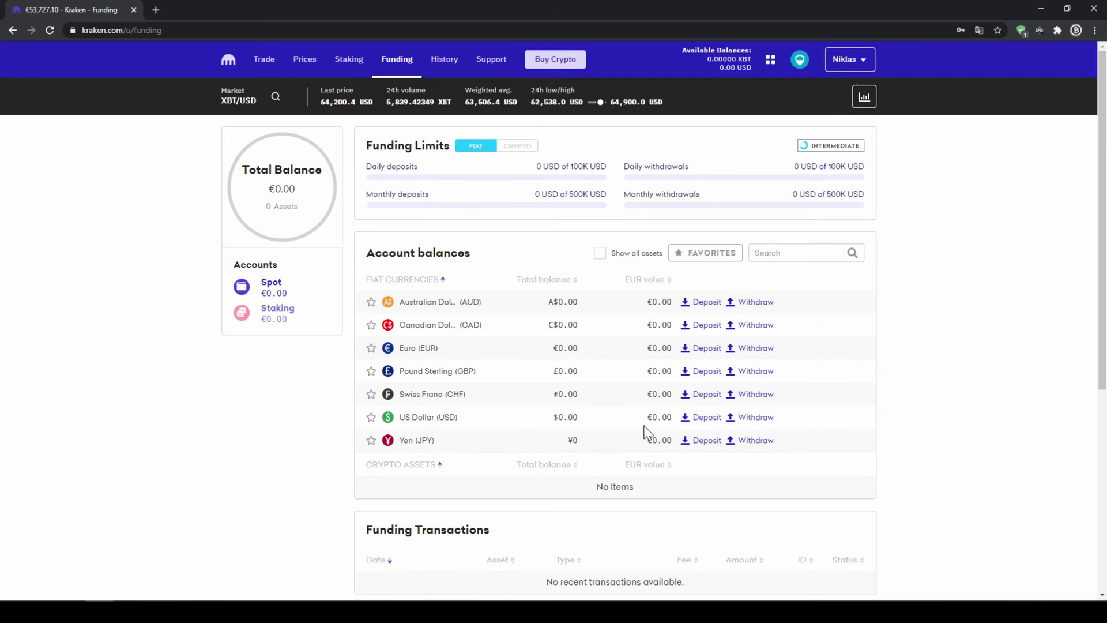
left_click(699, 424)
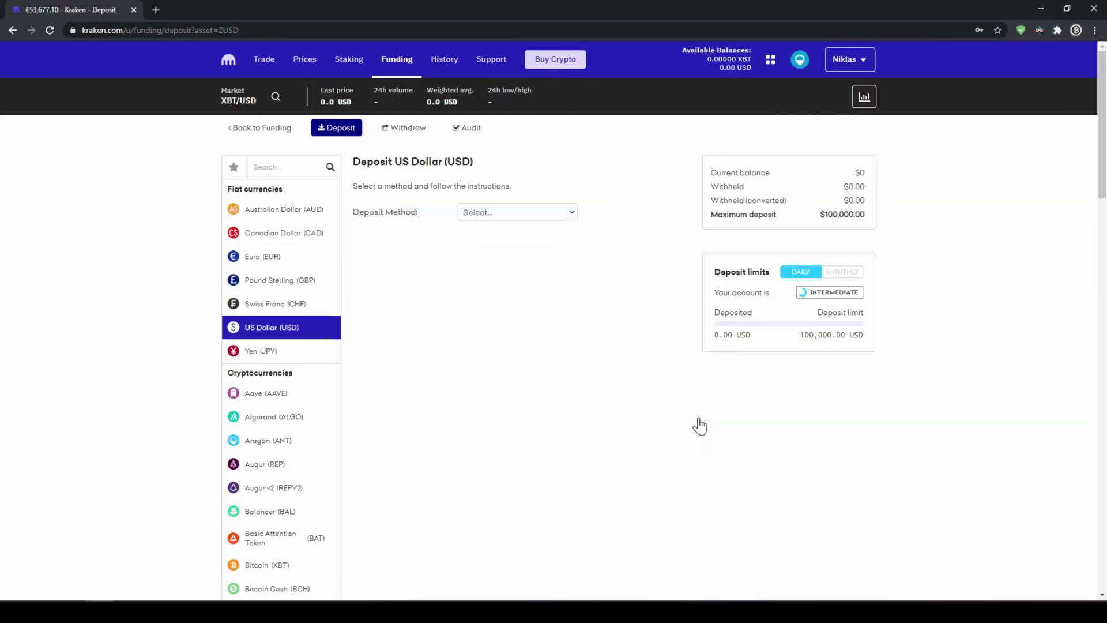
left_click(561, 221)
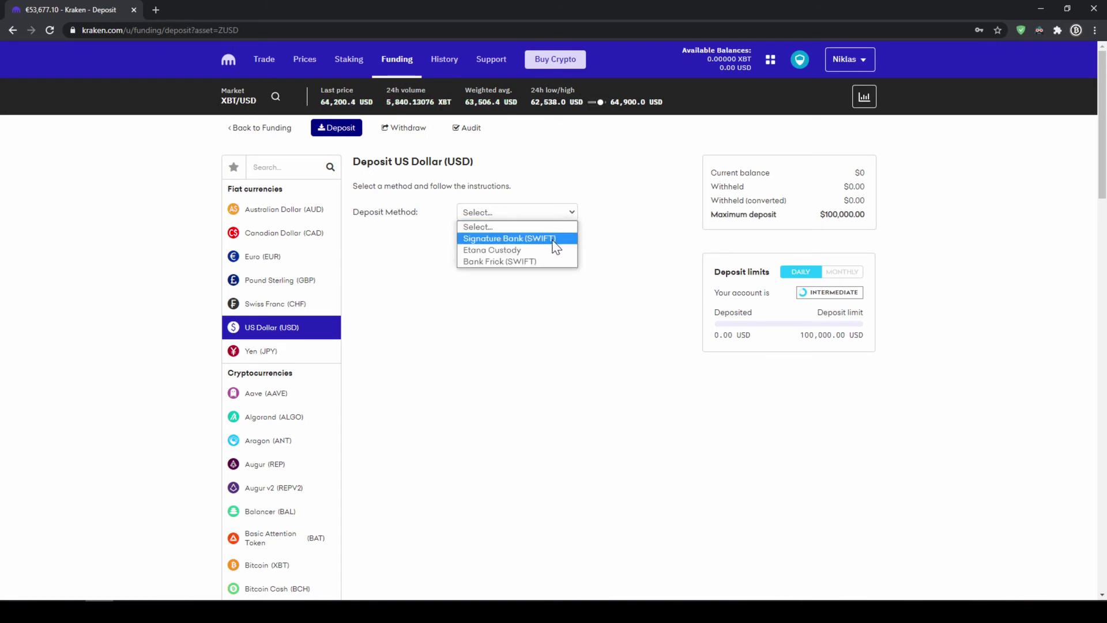
left_click(552, 240)
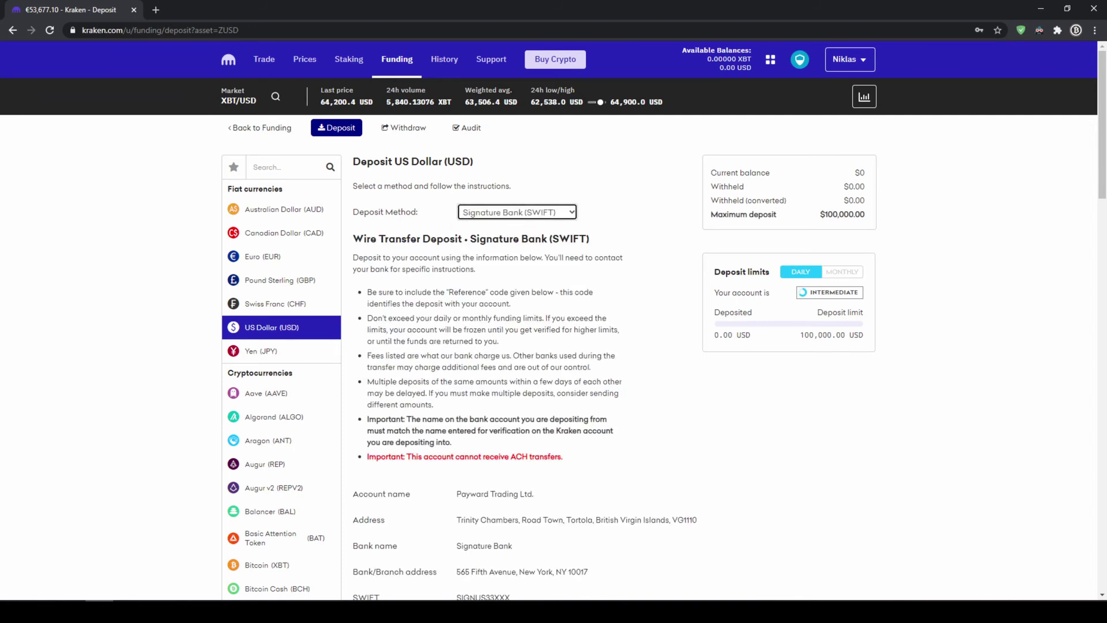
scroll(631, 440, "down", 3)
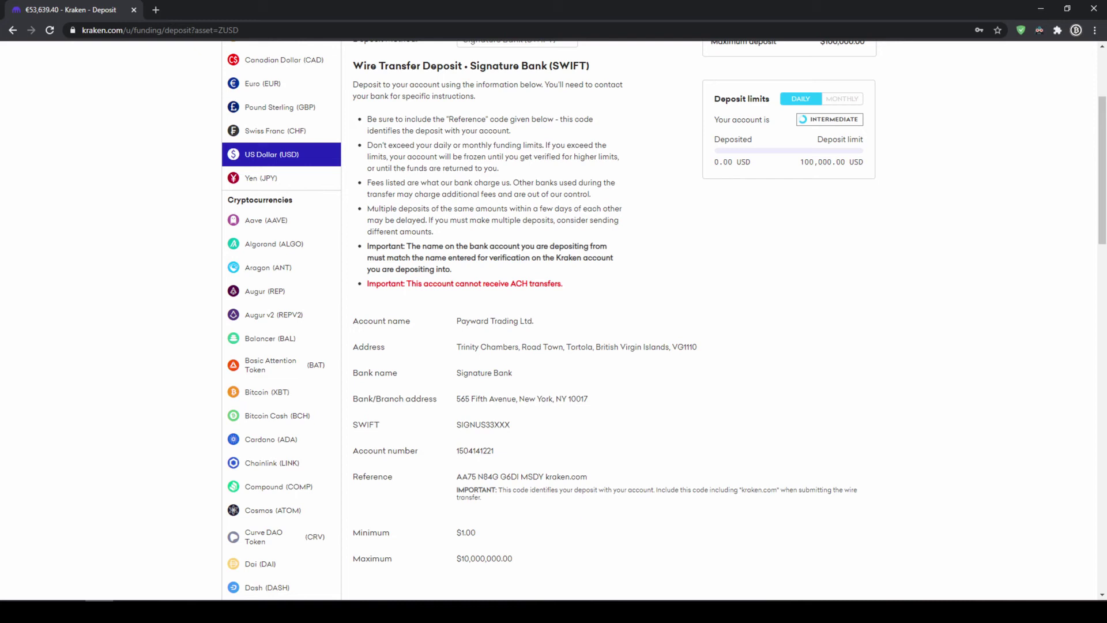
left_click_drag(456, 476, 599, 482)
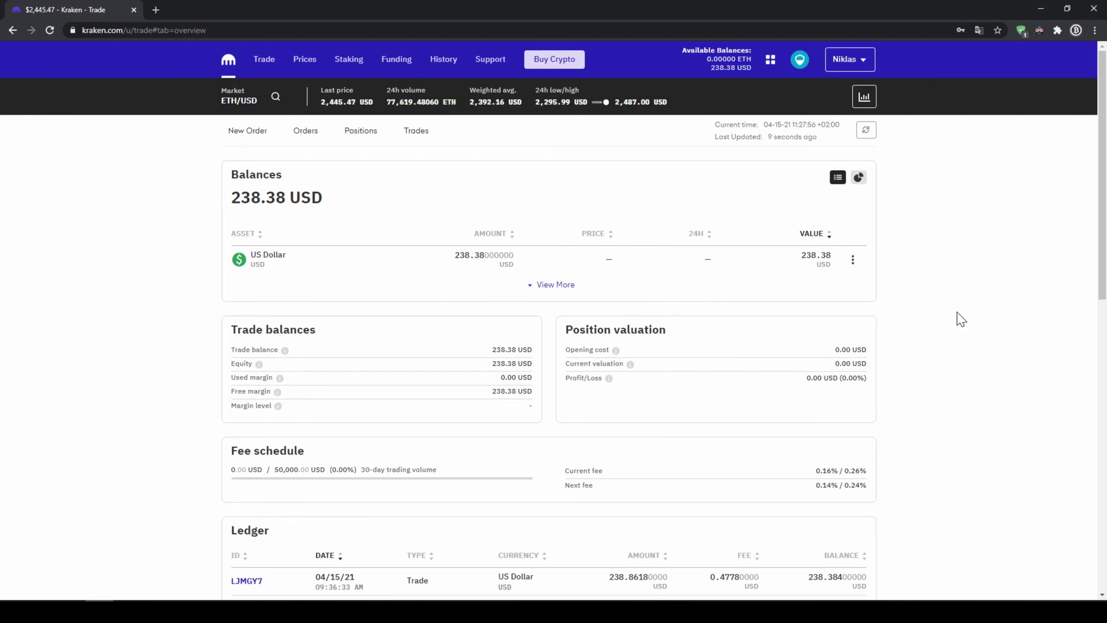
- On Buy Crypto, pick Algorand, enter 200 USD, and preview the buy
left_click(565, 69)
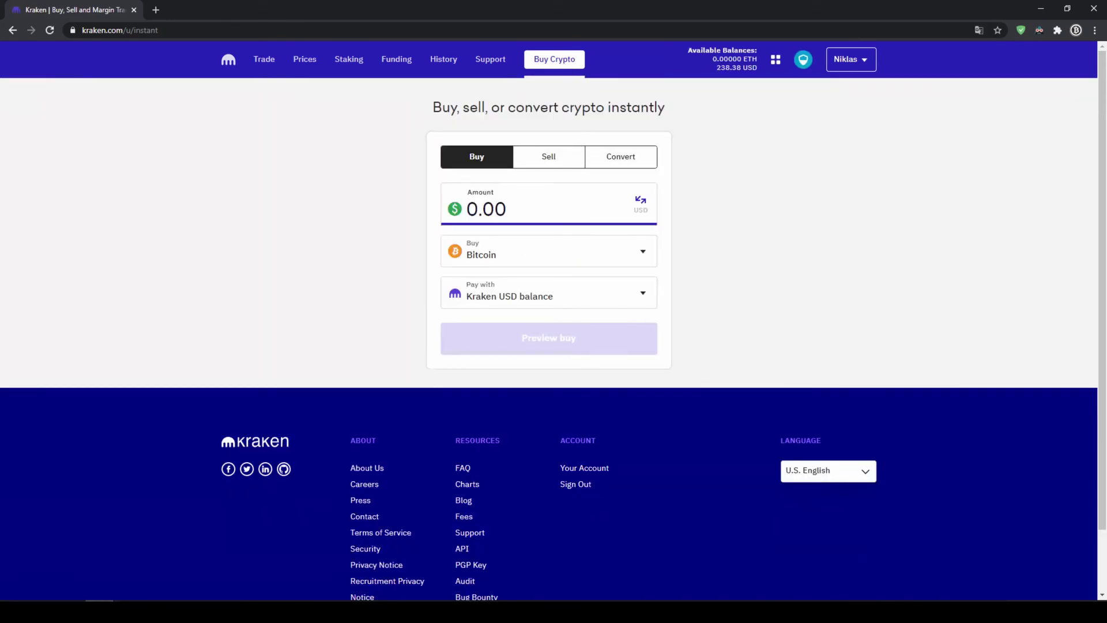
left_click(561, 262)
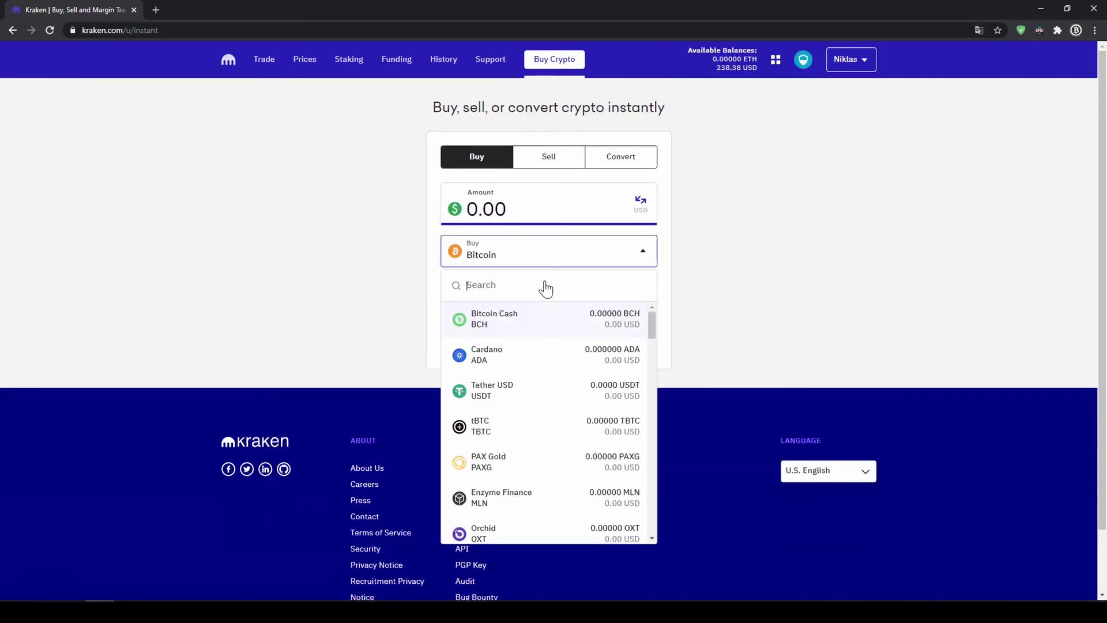
type("algorand")
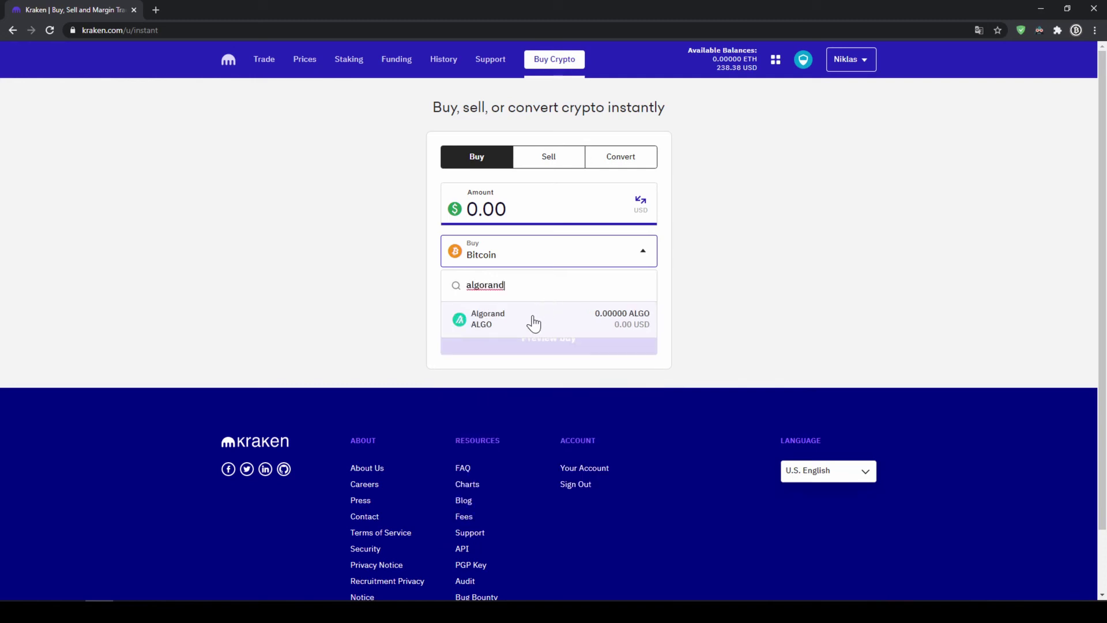
left_click(531, 321)
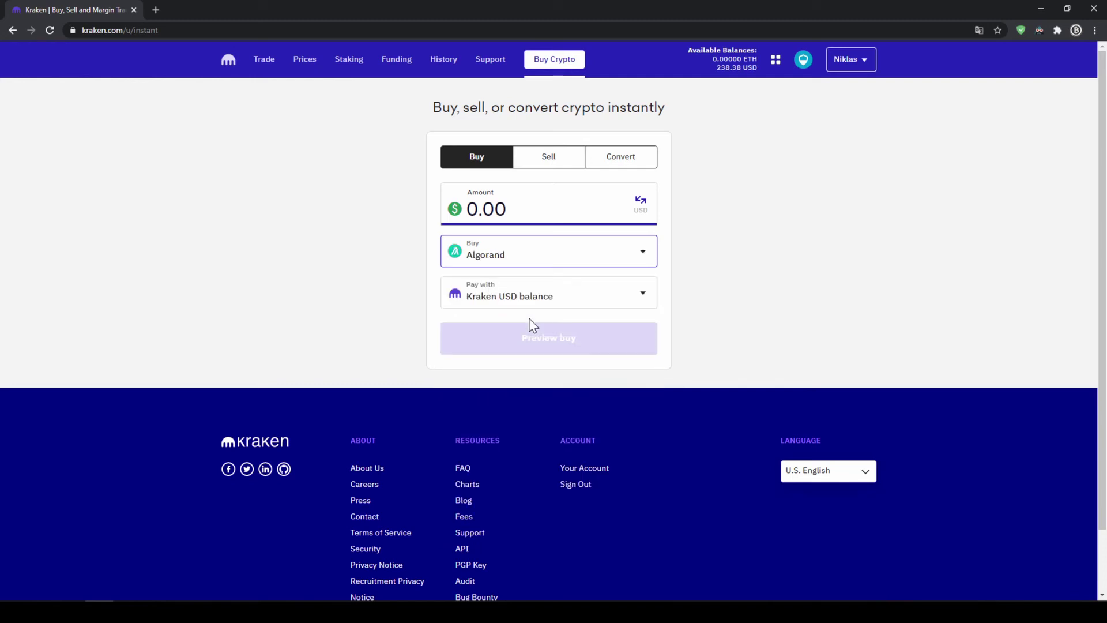
left_click(487, 208)
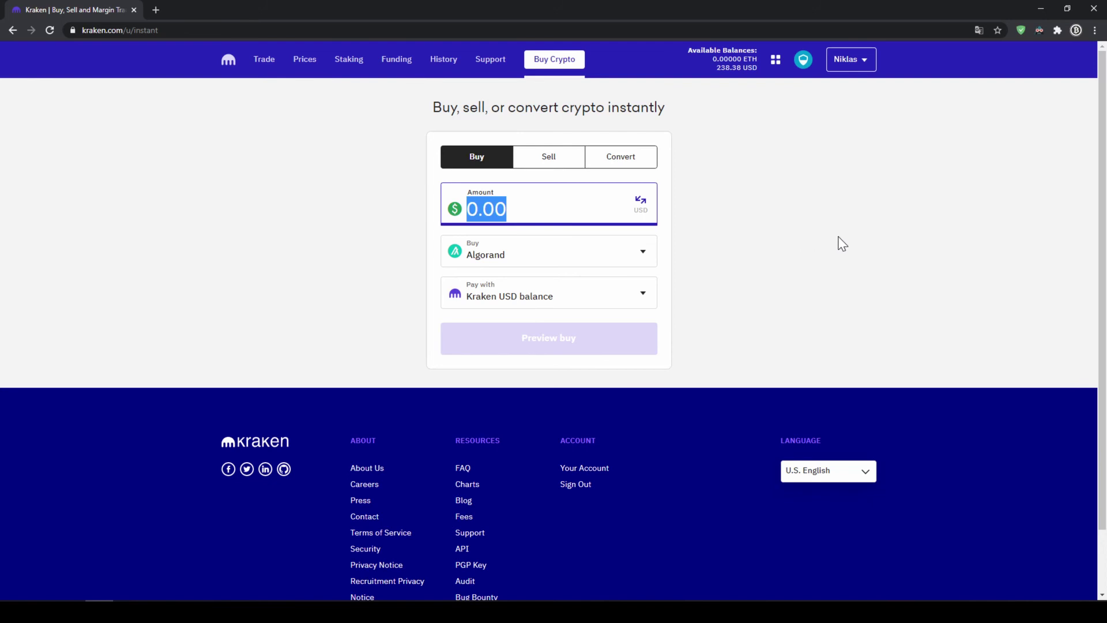
type("200")
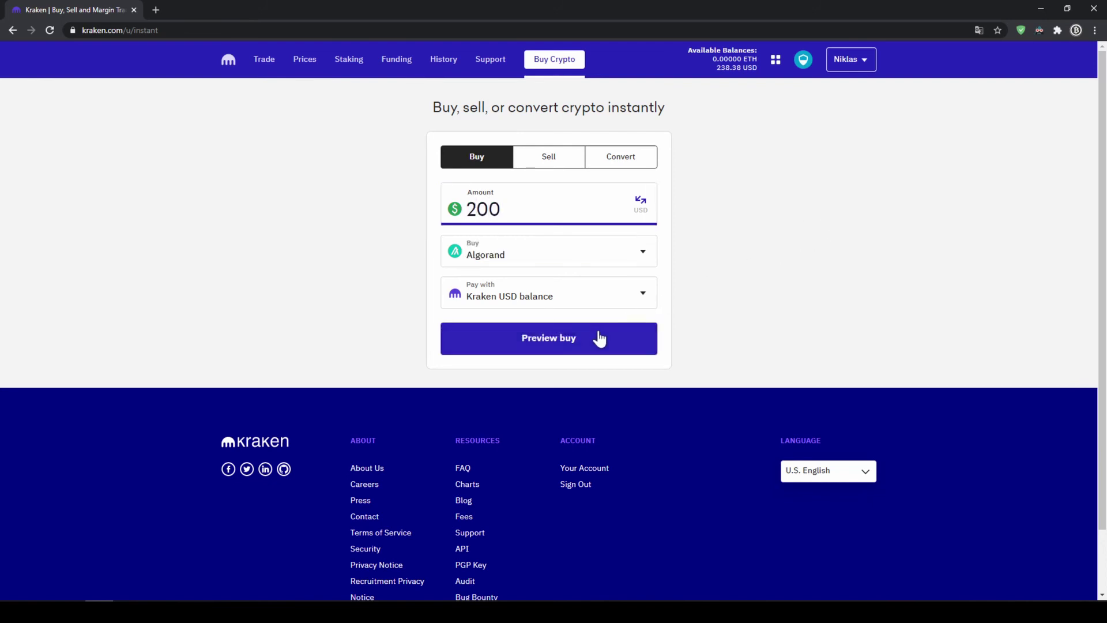
left_click(587, 345)
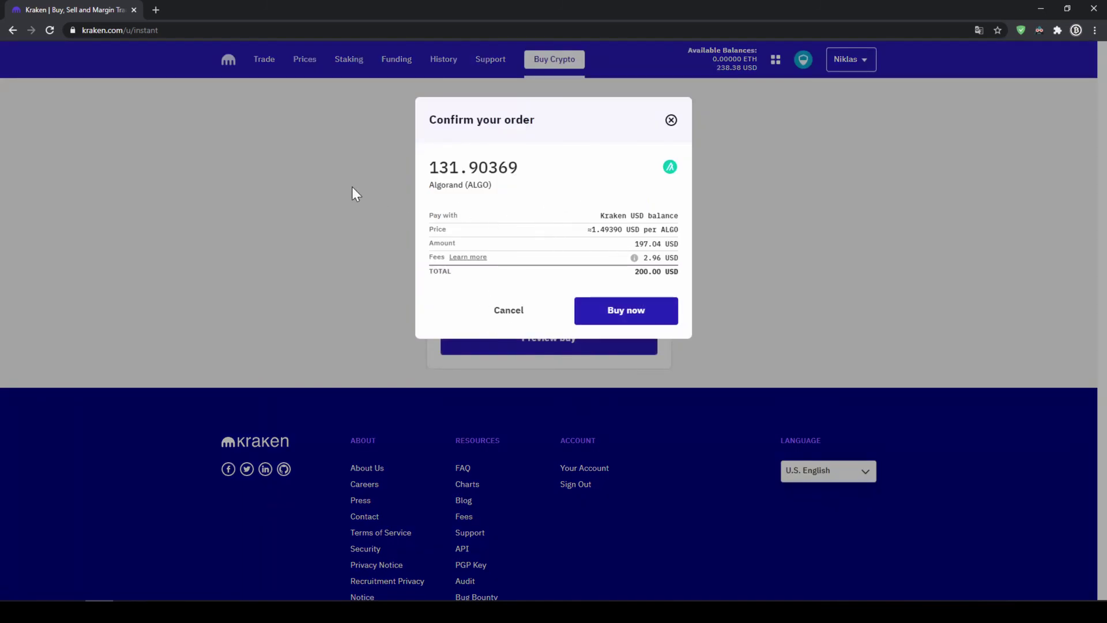
- Check the 131.90369 ALGO amount, price and total, then confirm the Buy now order
left_click_drag(430, 167, 528, 178)
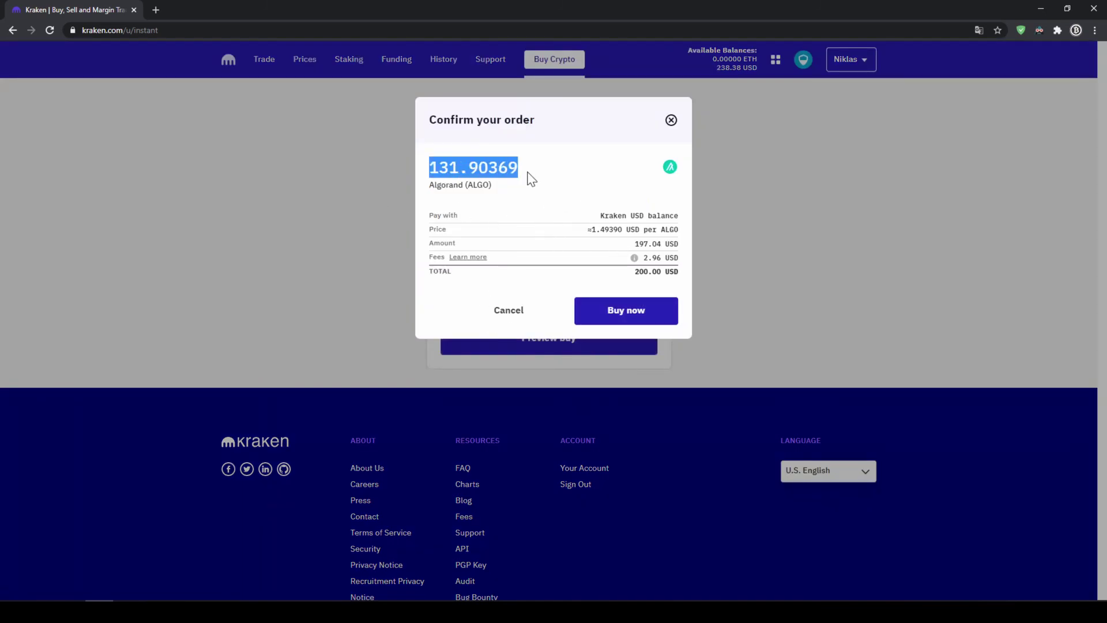
left_click(534, 178)
left_click_drag(587, 229, 669, 272)
left_click(673, 247)
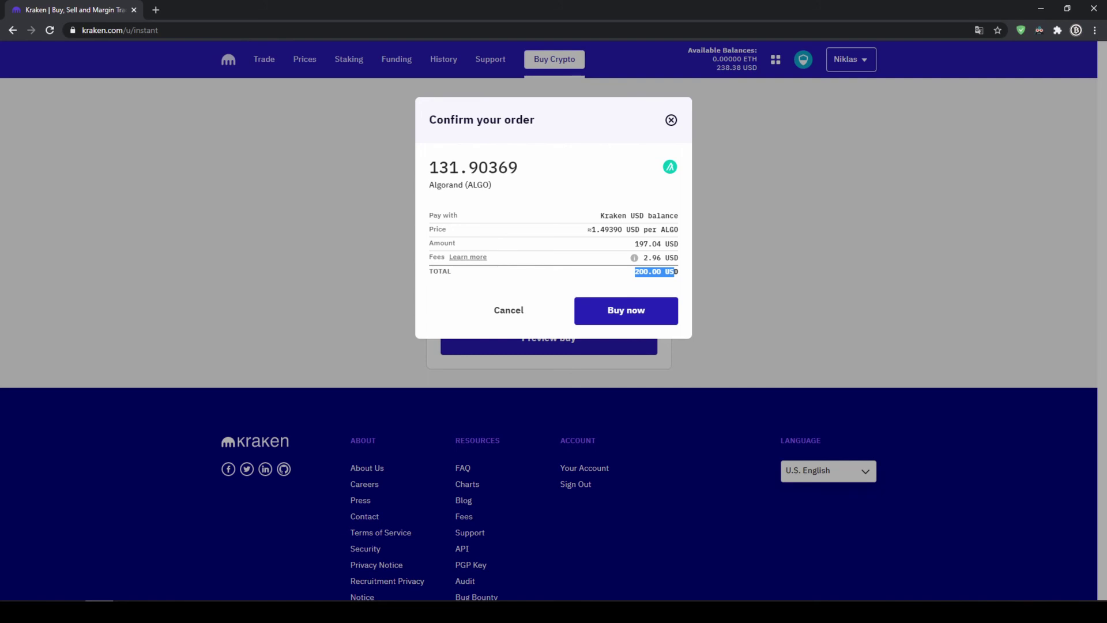
left_click(675, 272)
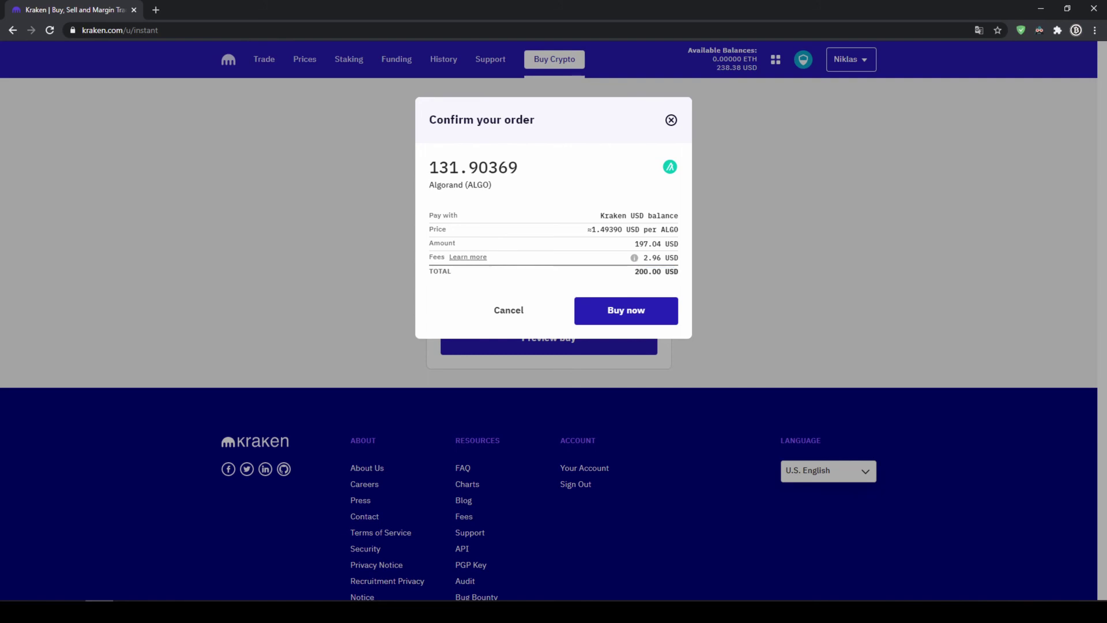
left_click(651, 319)
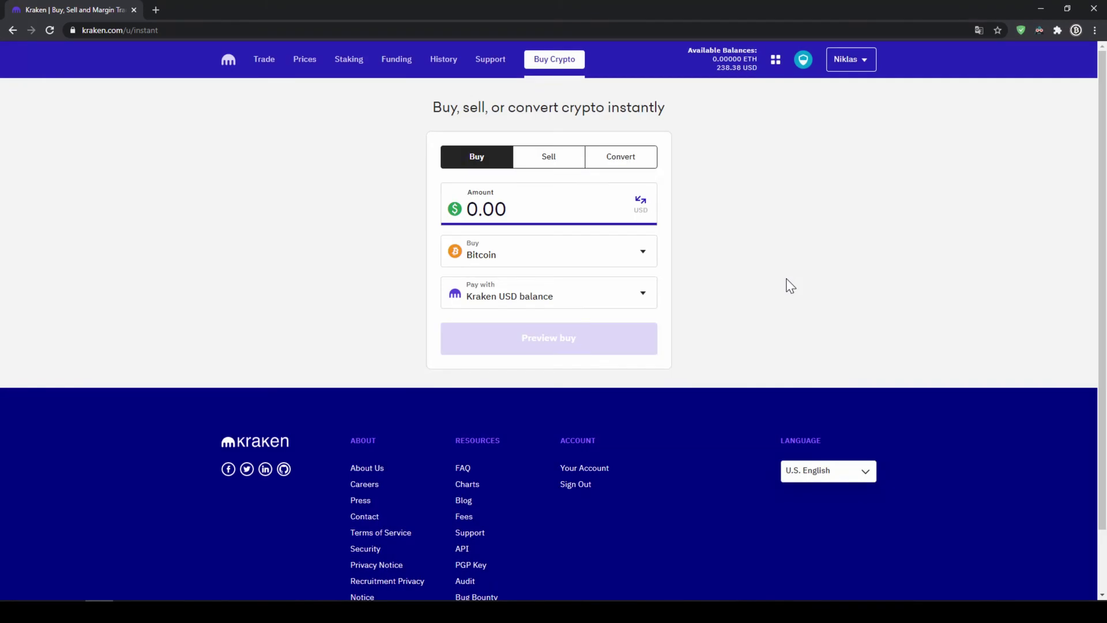
- Choose New debit & credit card under Pay with to bring up Add Payment Card
left_click(523, 309)
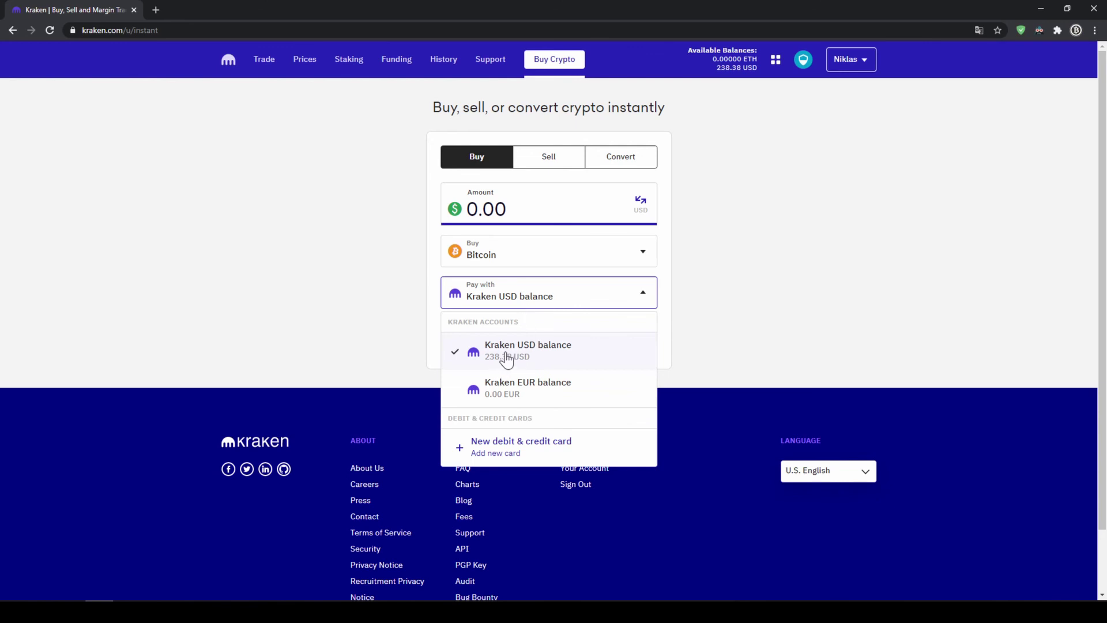
left_click(522, 447)
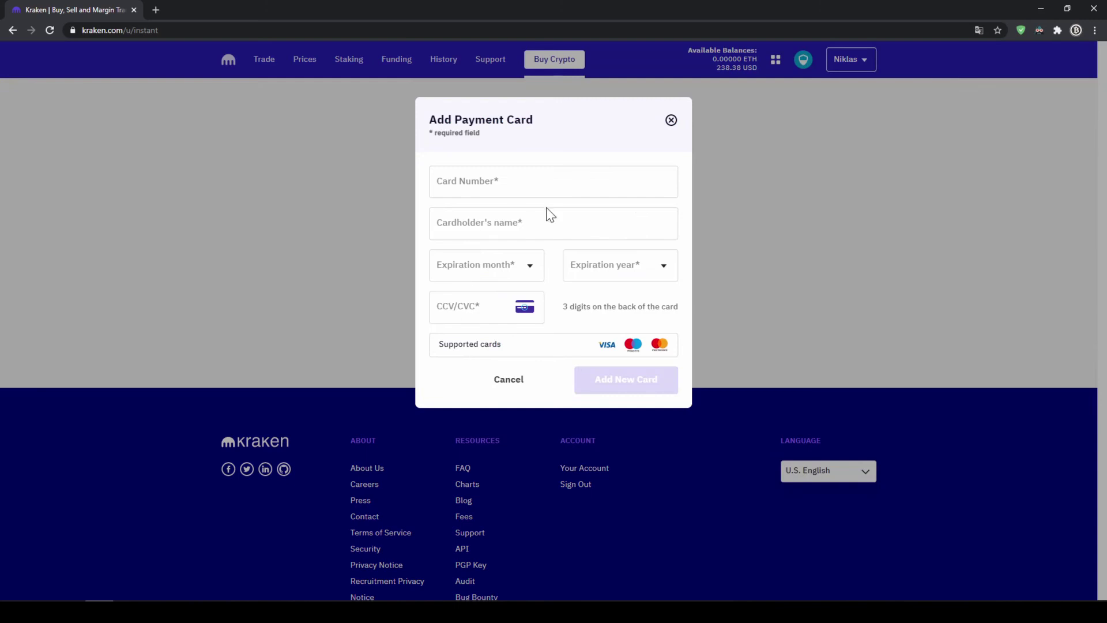